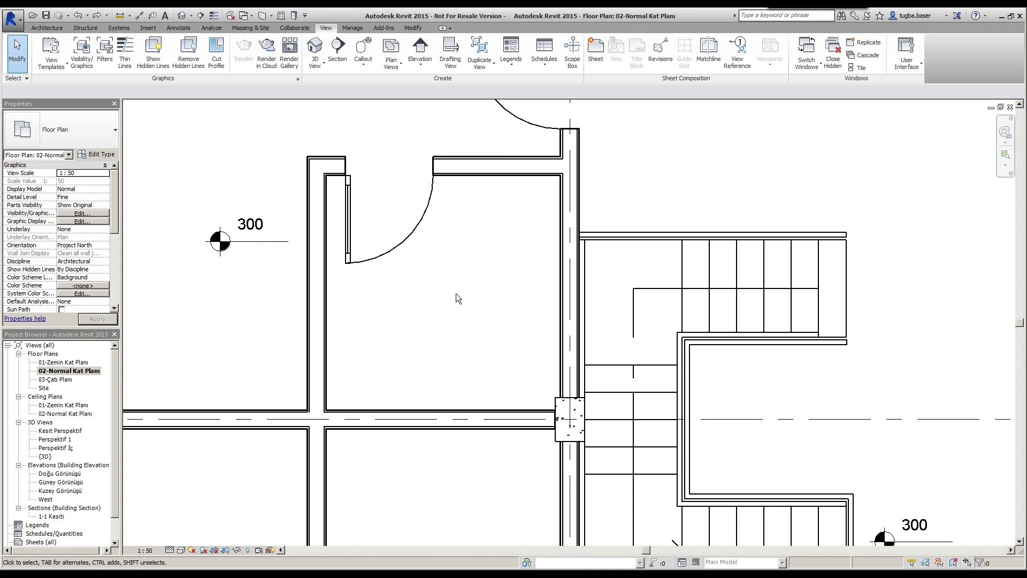
- Pan and zoom the floor plan in on the double-line interior walls
middle_drag(386, 305, 449, 305)
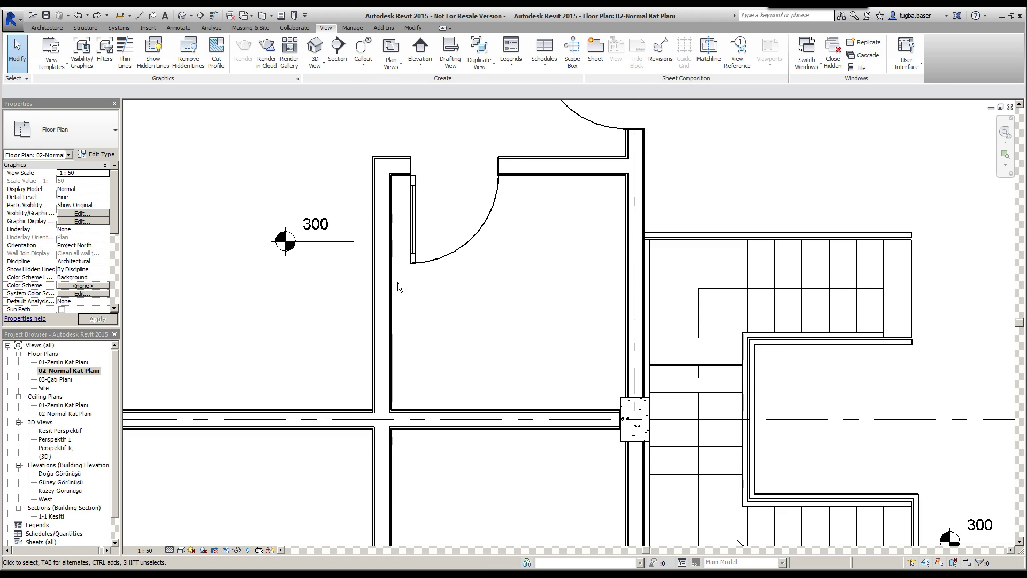
scroll(396, 282, up, 1)
scroll(414, 353, up, 1)
middle_drag(414, 355, 470, 335)
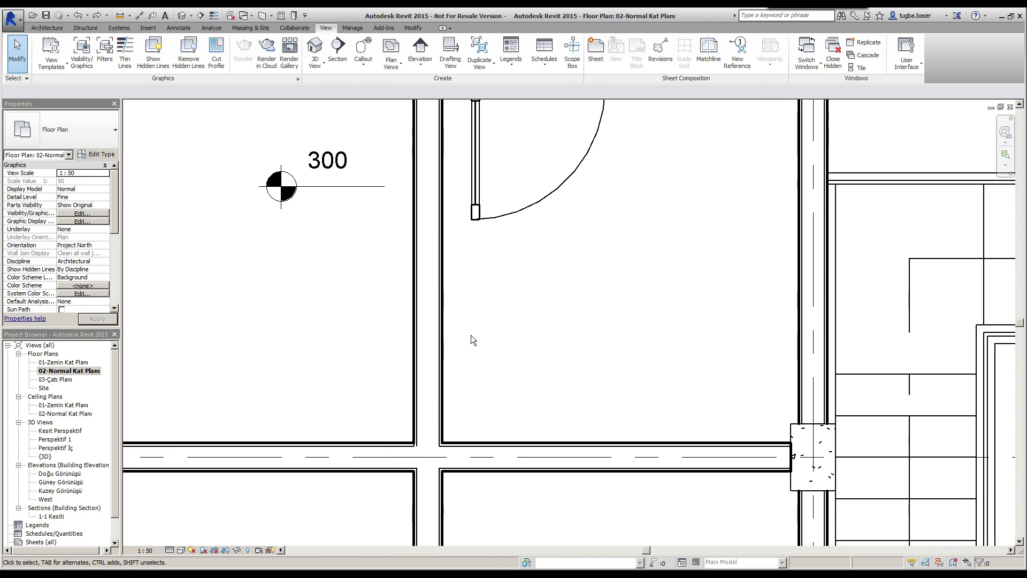
scroll(428, 366, up, 1)
scroll(425, 361, up, 1)
scroll(422, 358, up, 1)
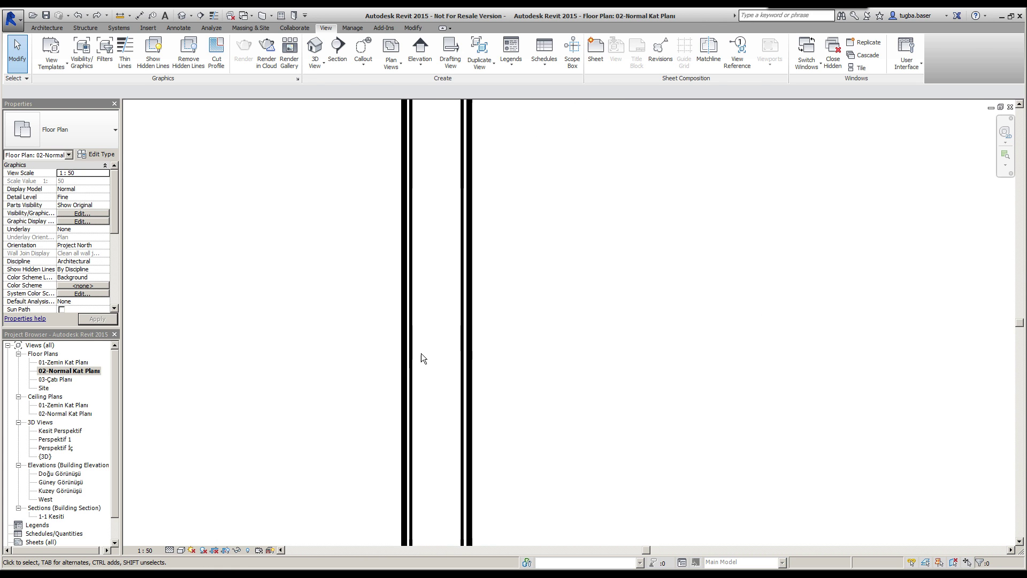
scroll(418, 349, down, 1)
- Pan up to the wall junction and frame the door below it
middle_drag(434, 314, 437, 288)
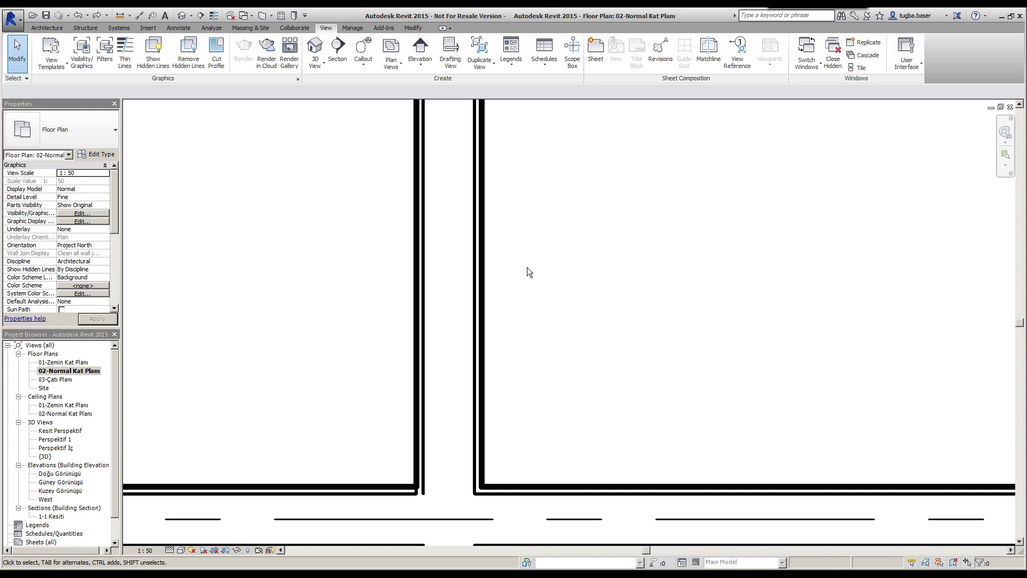
scroll(515, 255, down, 3)
middle_drag(497, 367, 506, 166)
scroll(506, 177, down, 2)
middle_drag(510, 281, 478, 246)
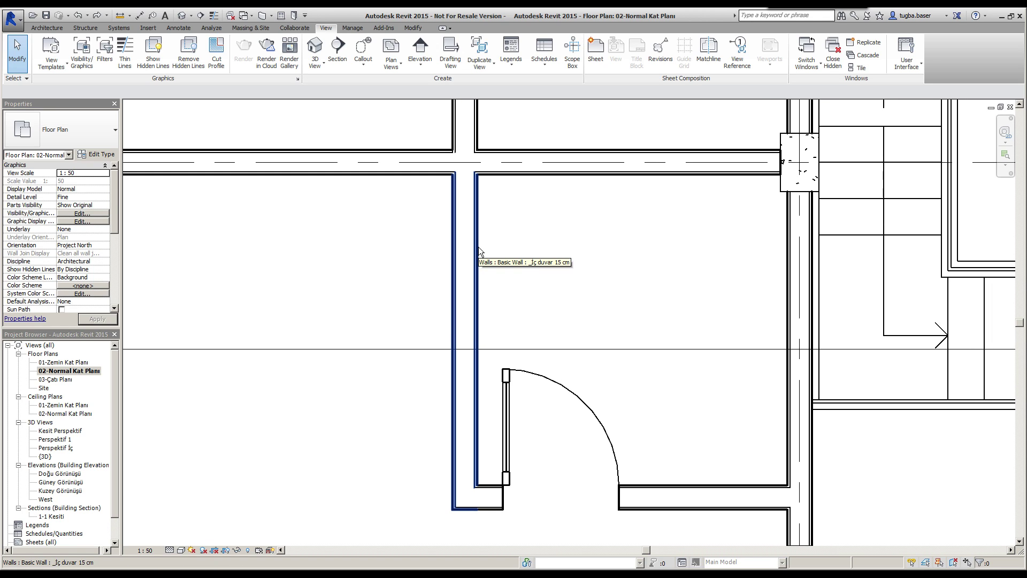
middle_drag(503, 237, 493, 245)
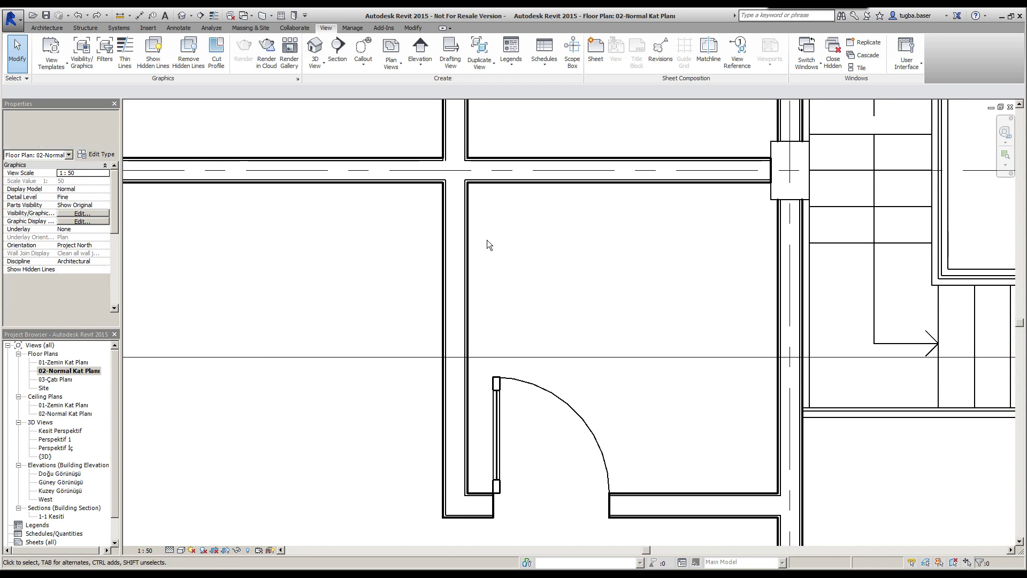
- Open Visibility/Graphic Overrides for the plan and enable host layer cut line overrides
key(v)
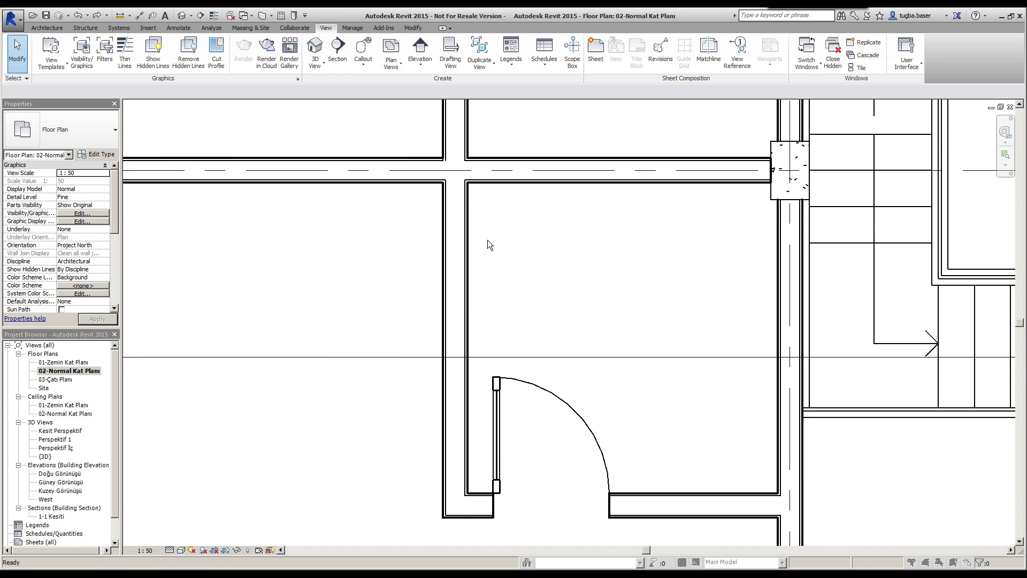
key(g)
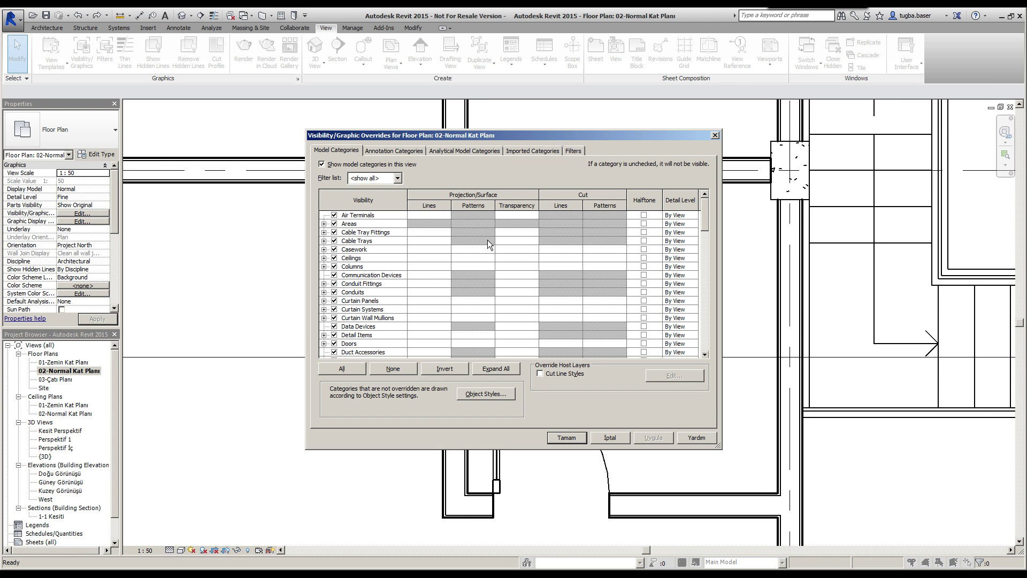
key(Escape)
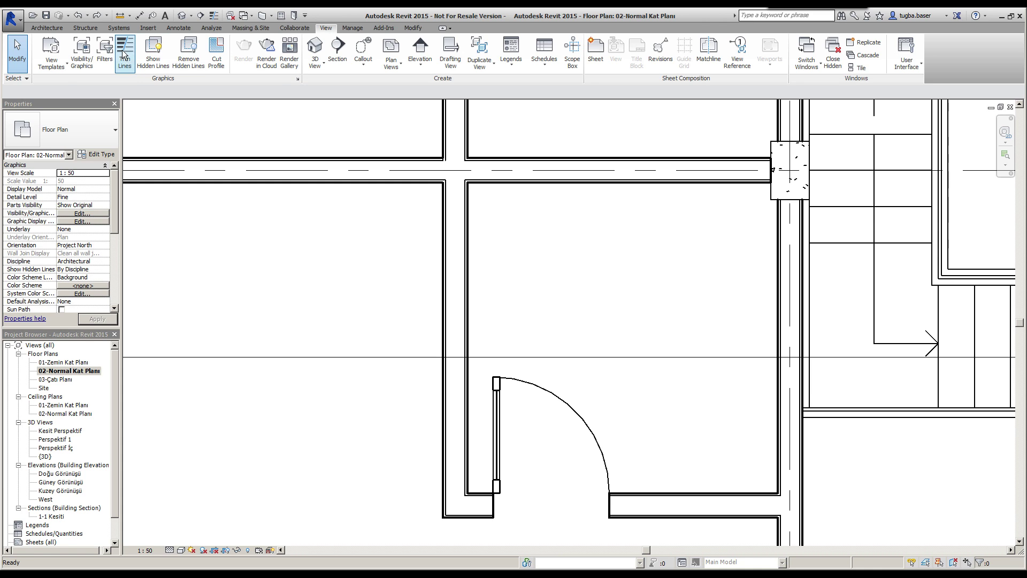
click(86, 50)
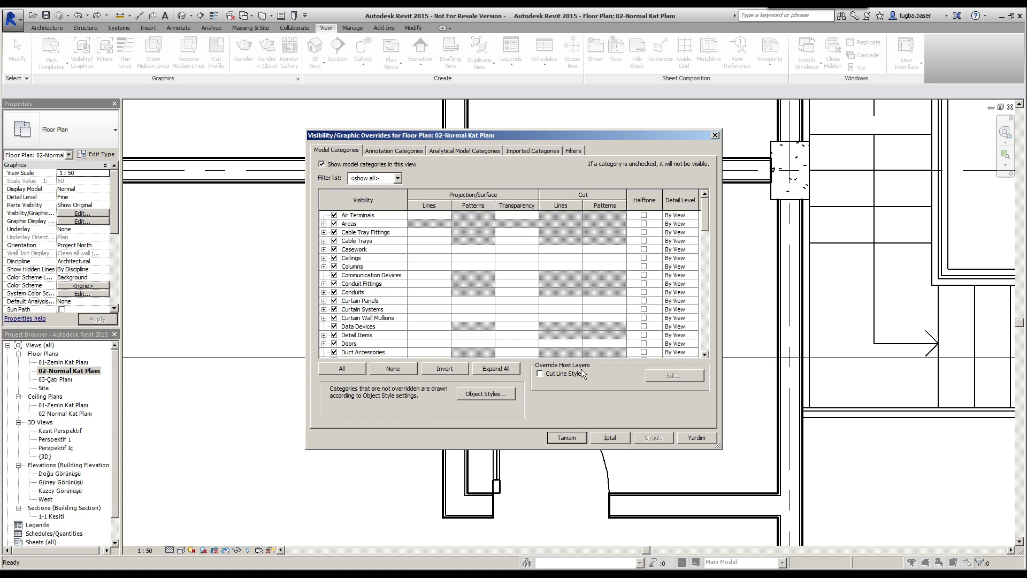
click(539, 374)
- Open Host Layer Line Styles and select the Structure [1] line weight cell
click(673, 375)
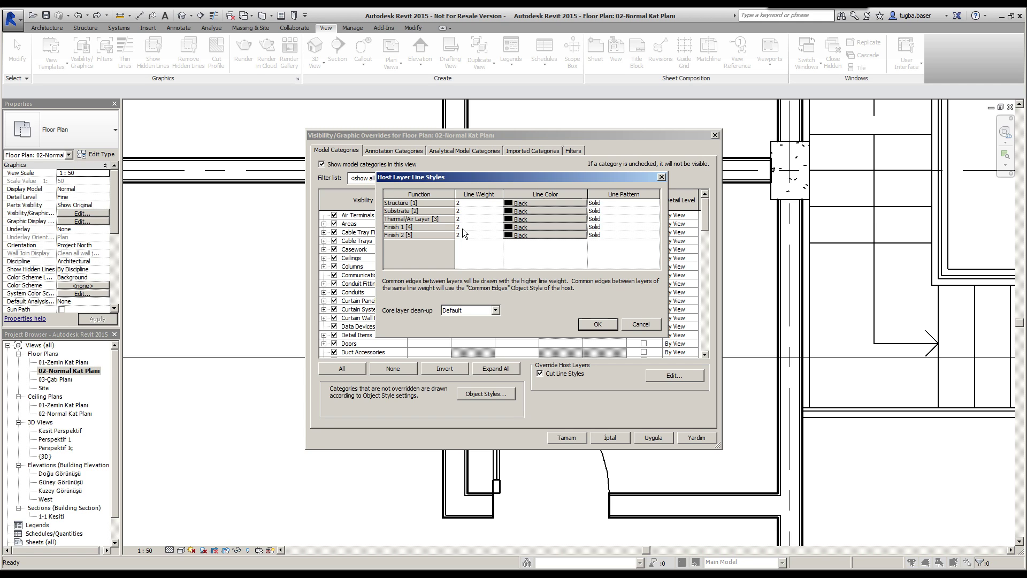
click(463, 205)
- Review the line weight list and keep Structure [1] at weight 2
click(498, 203)
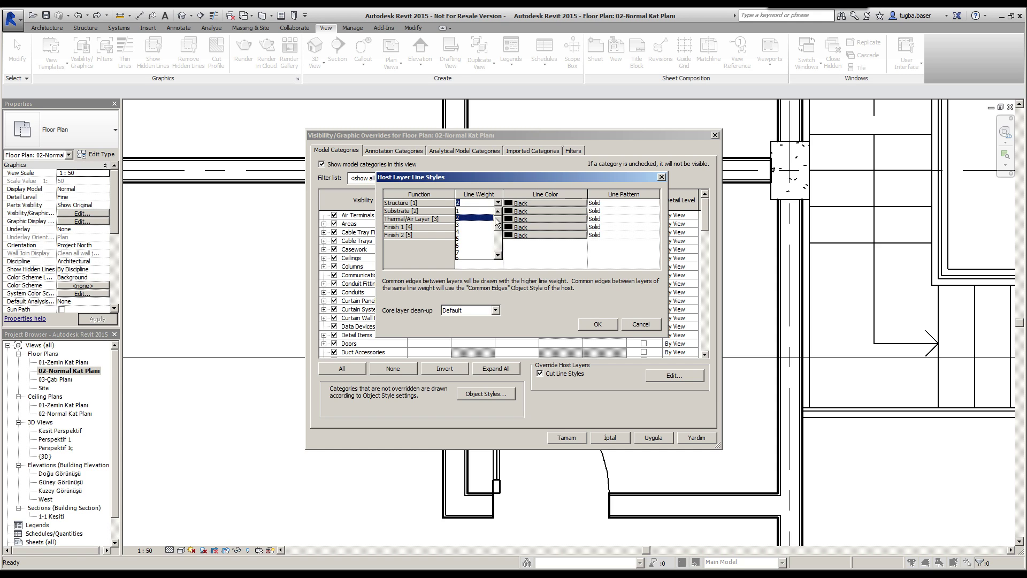
mouse_move(497, 222)
mouse_down()
mouse_move(497, 247)
mouse_move(501, 219)
mouse_up()
drag(500, 225, 498, 243)
drag(497, 249, 497, 231)
click(461, 218)
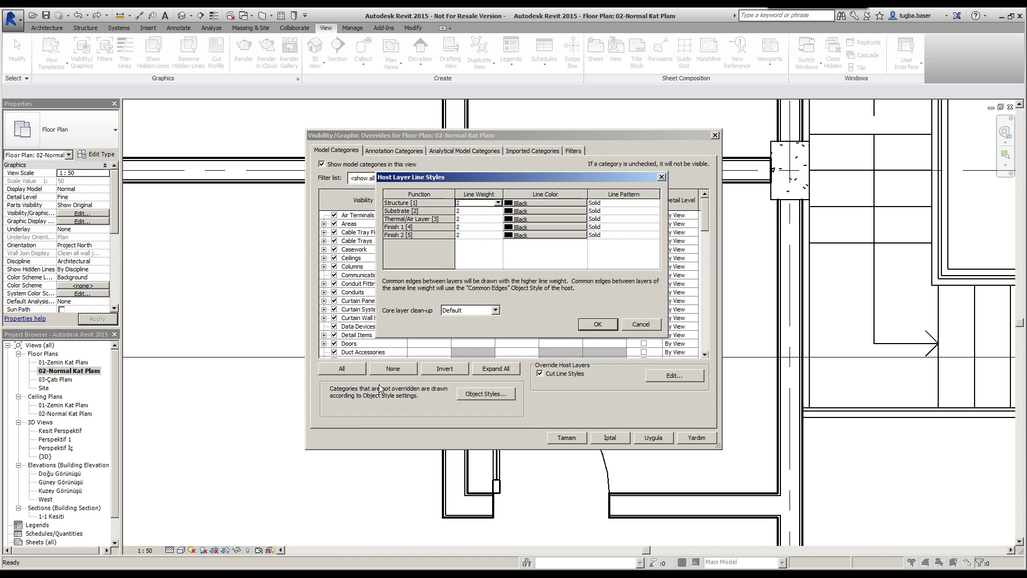
- Set the Finish 1 [4] and Finish 2 [5] line weights to 1
click(460, 227)
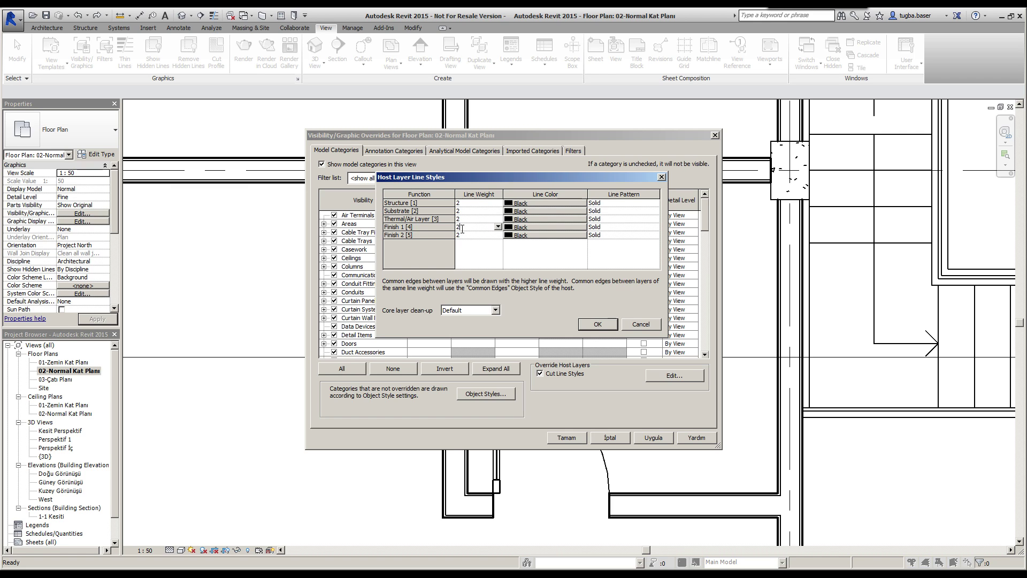
click(499, 226)
click(460, 235)
click(484, 235)
click(498, 235)
click(462, 244)
- Make the Structure [1] layer line colour red and accept Host Layer Line Styles
click(557, 203)
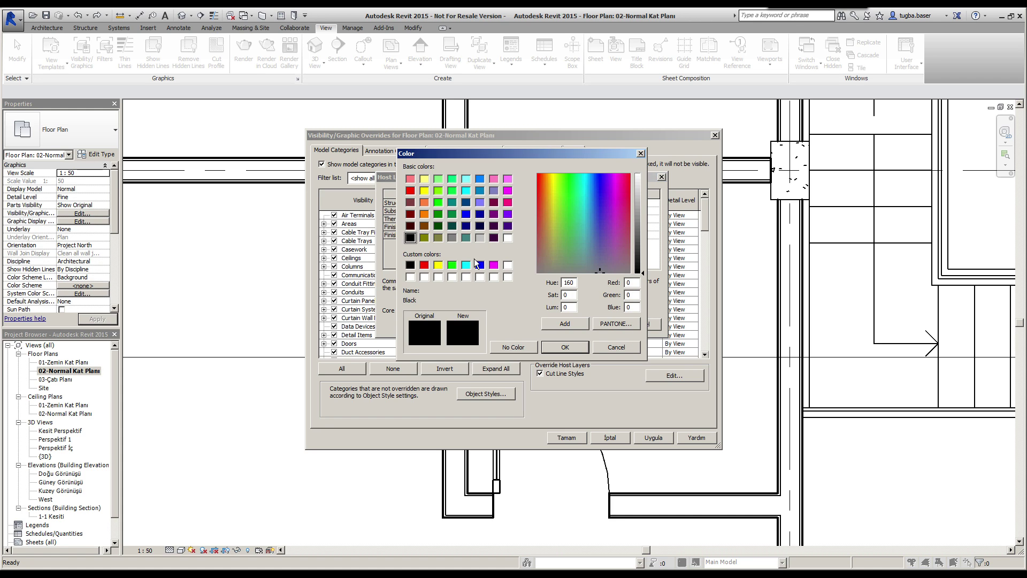
click(410, 190)
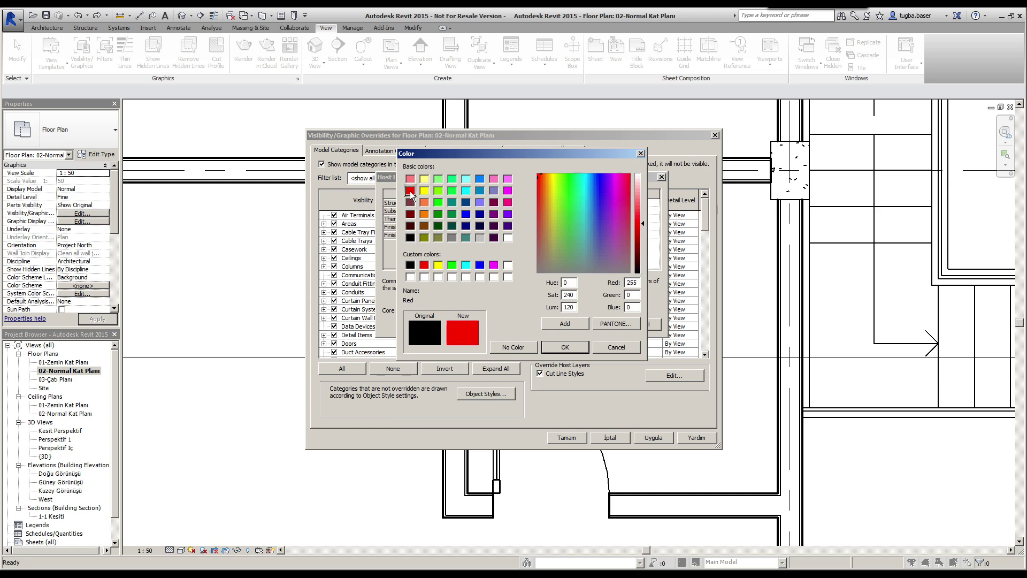
click(565, 346)
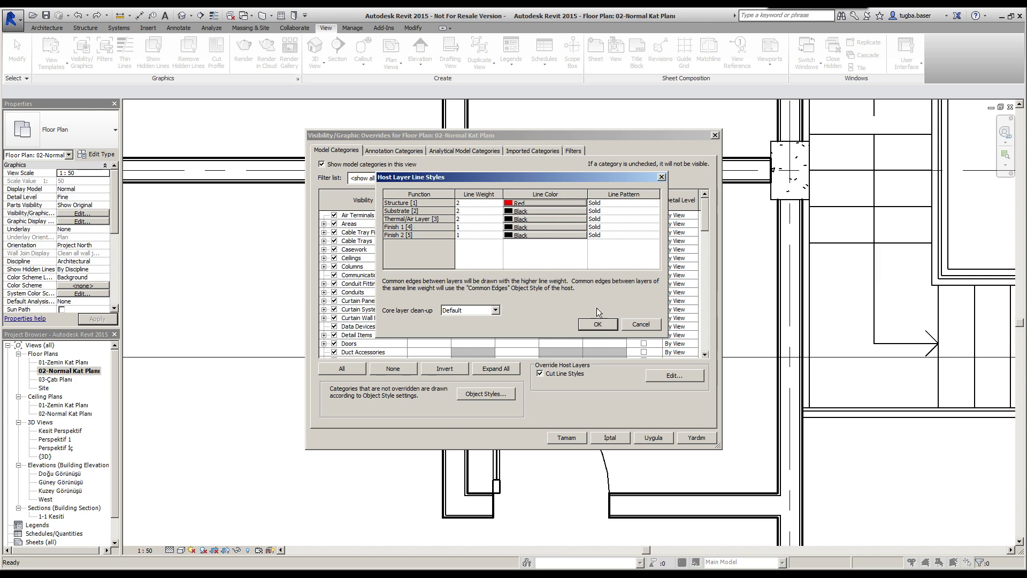
click(597, 324)
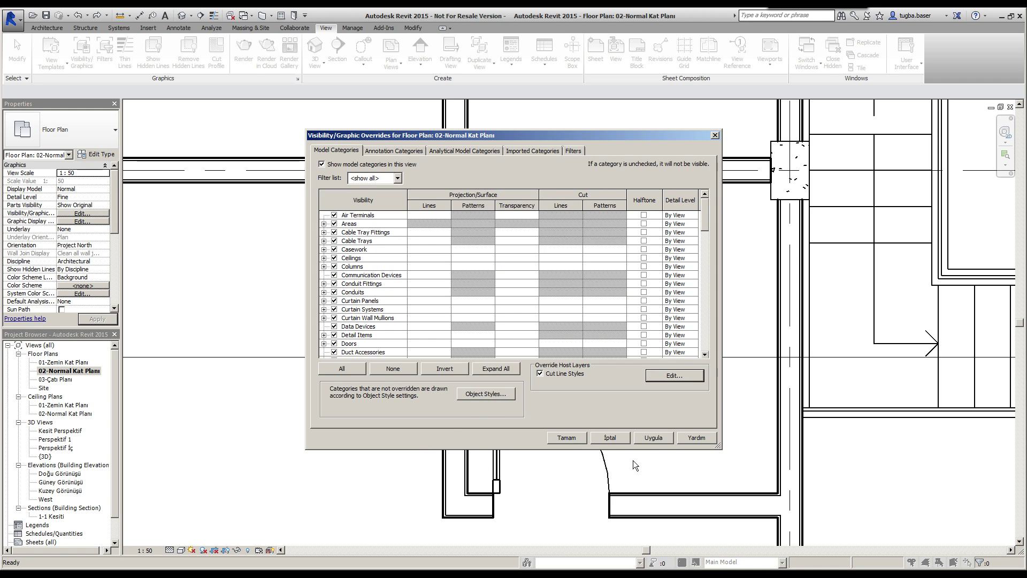
- Apply the overrides with Tamam so wall cut lines display red
click(655, 437)
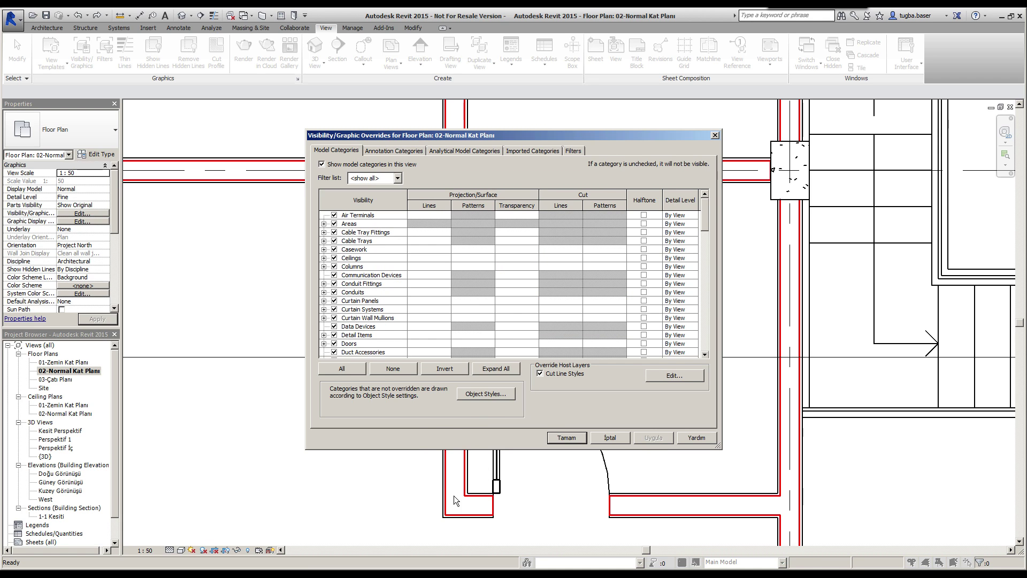
click(566, 438)
scroll(378, 403, up, 2)
scroll(377, 407, up, 2)
scroll(377, 412, down, 3)
scroll(372, 421, down, 1)
middle_drag(372, 421, 397, 415)
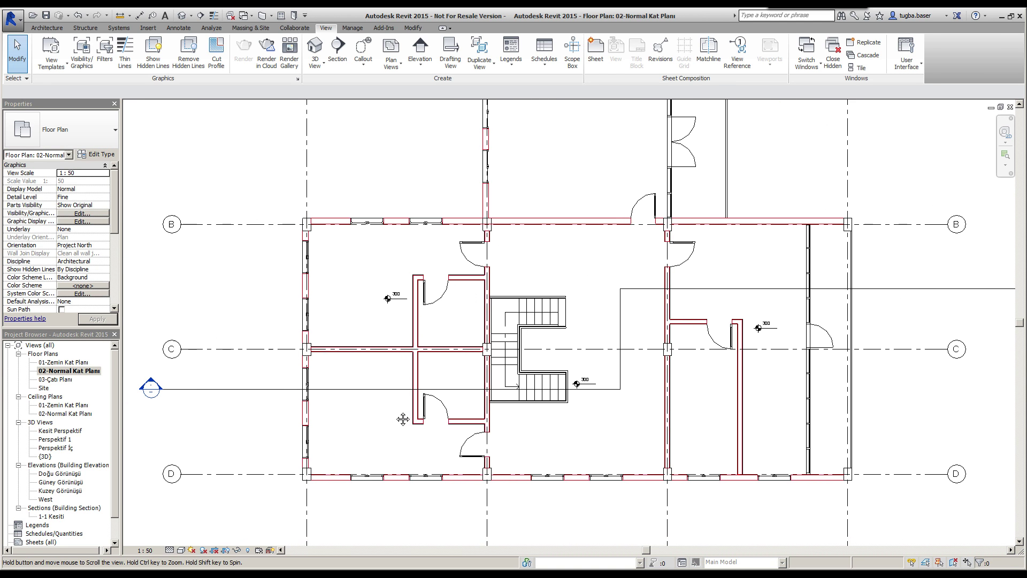
scroll(397, 410, up, 1)
scroll(397, 409, up, 2)
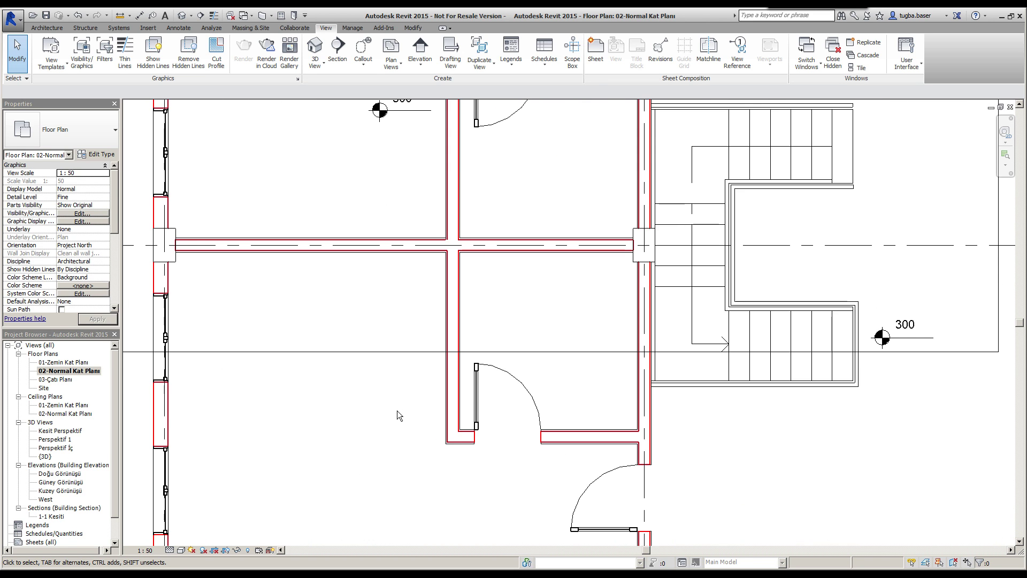
scroll(453, 294, up, 2)
scroll(454, 269, up, 1)
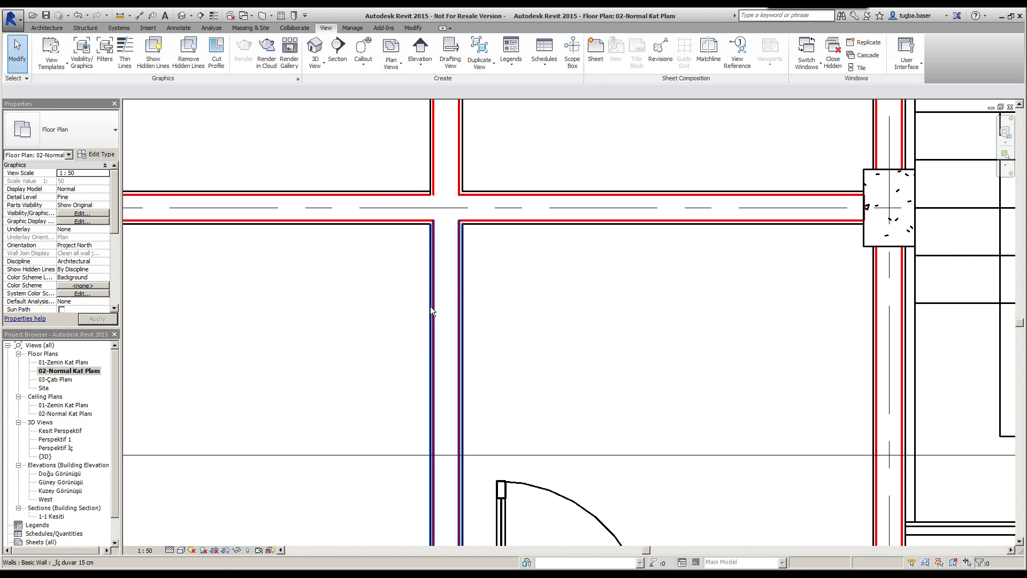
scroll(377, 345, down, 2)
middle_drag(374, 390, 368, 314)
scroll(368, 315, down, 2)
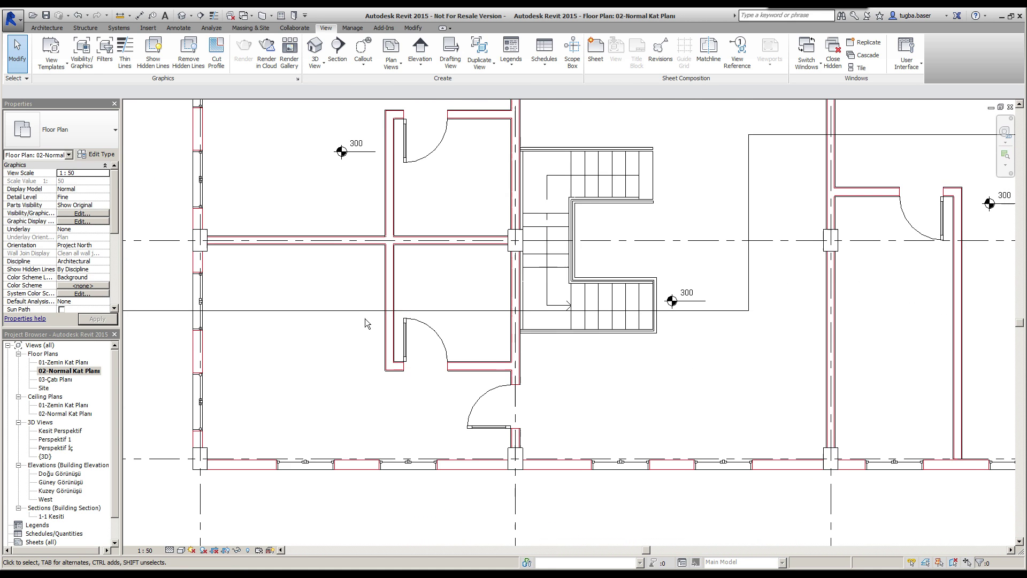
middle_drag(365, 319, 364, 355)
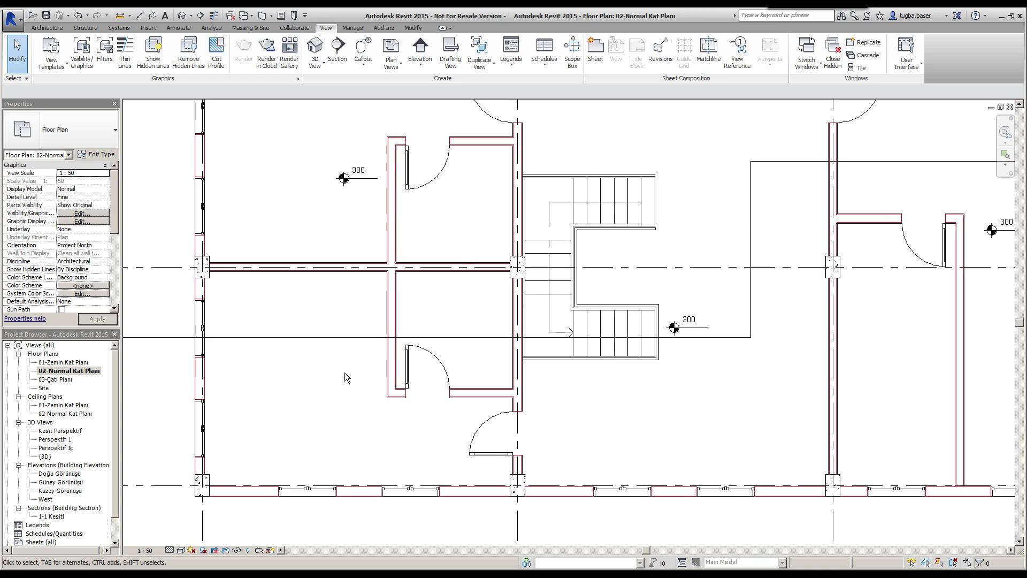
middle_drag(353, 380, 364, 381)
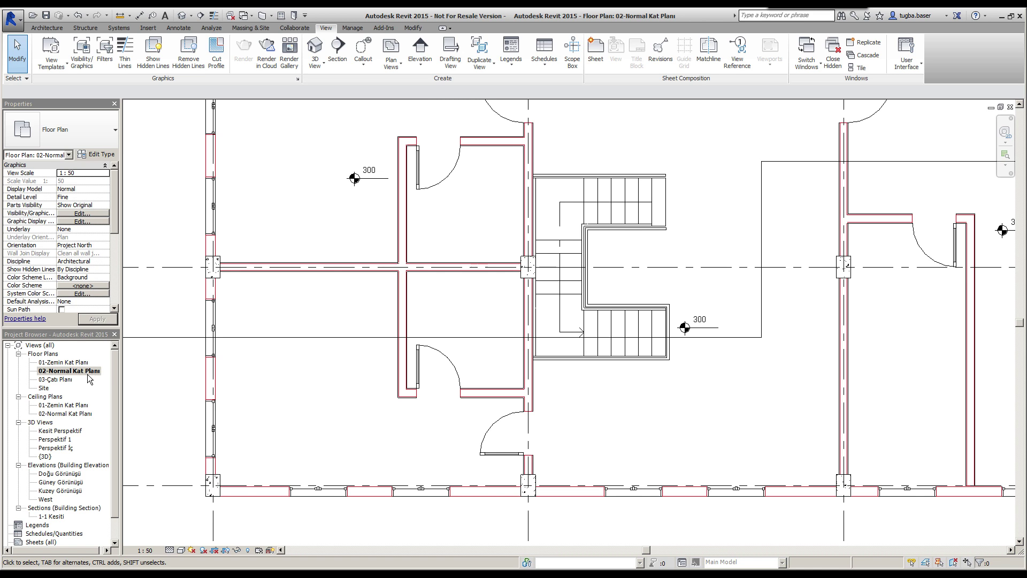
middle_drag(264, 406, 398, 387)
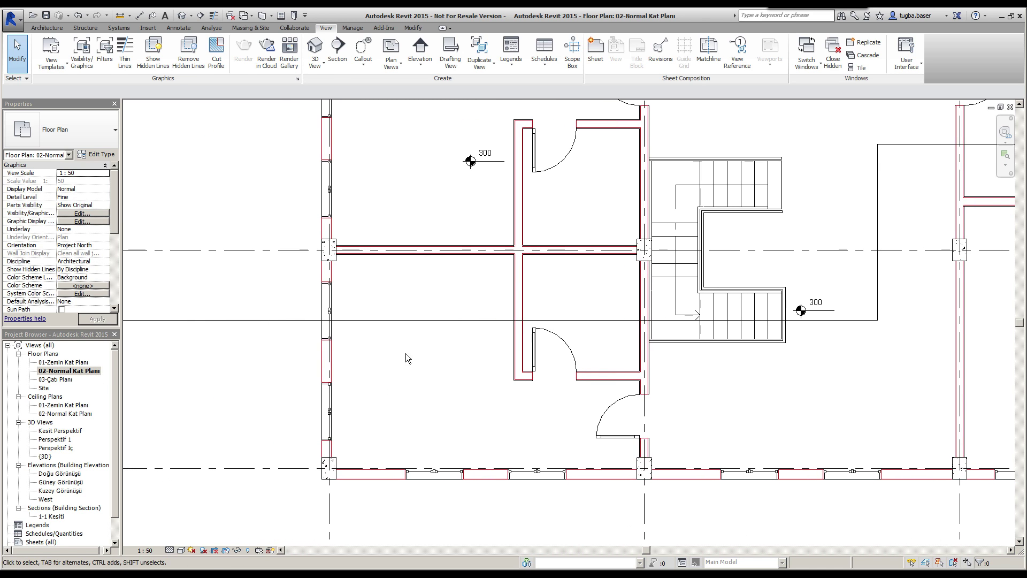
click(404, 321)
- Go to the 1-1 Kesiti section view and zoom into it
right_click(404, 321)
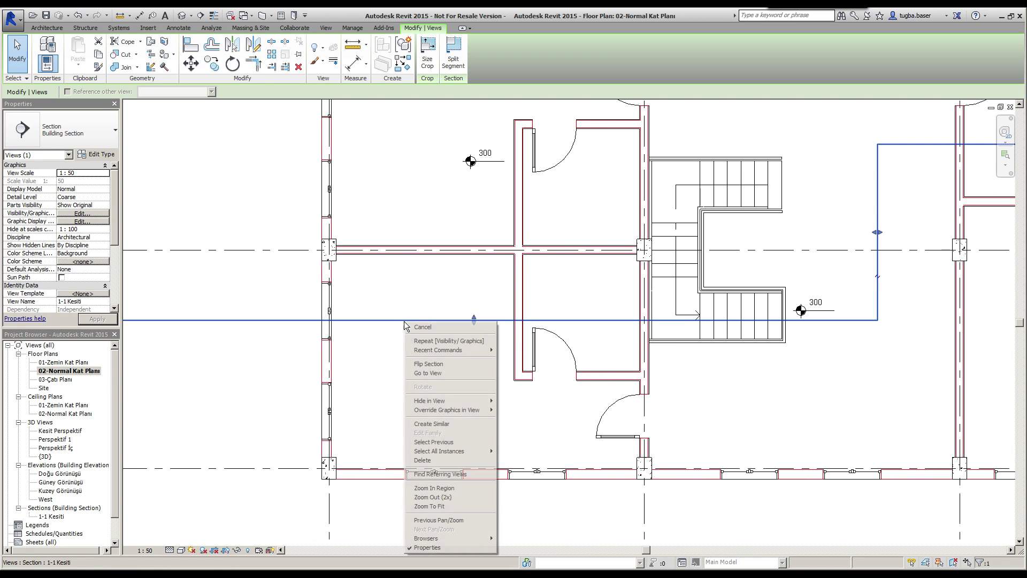
click(437, 374)
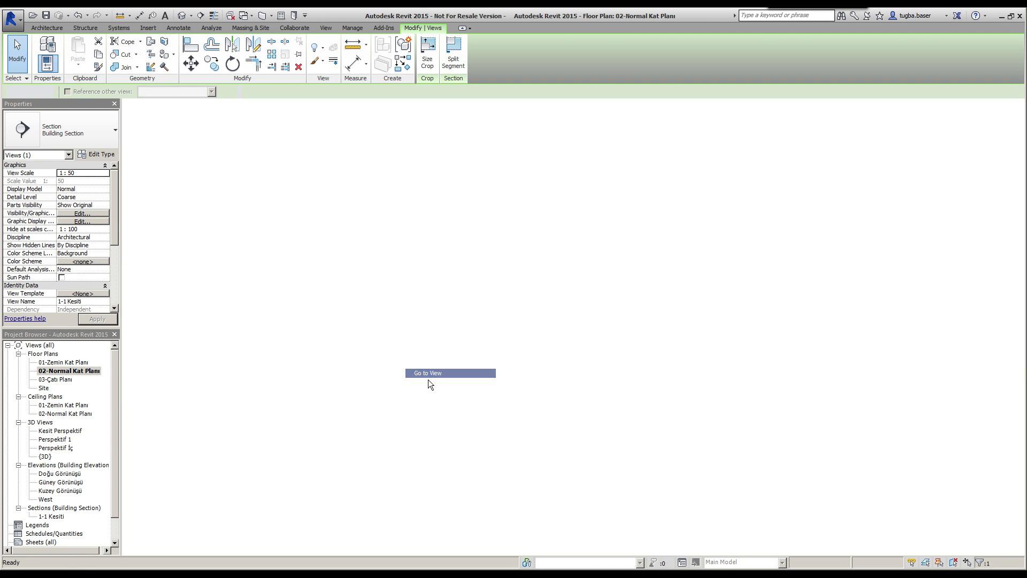
scroll(444, 309, up, 2)
scroll(435, 351, up, 2)
scroll(374, 362, up, 1)
scroll(614, 362, up, 1)
scroll(673, 343, up, 1)
- Reframe the section on the walls and stairs, then open 01-Zemin Kat Planı
scroll(664, 337, down, 2)
scroll(634, 315, down, 2)
scroll(584, 323, down, 1)
middle_drag(584, 322, 582, 343)
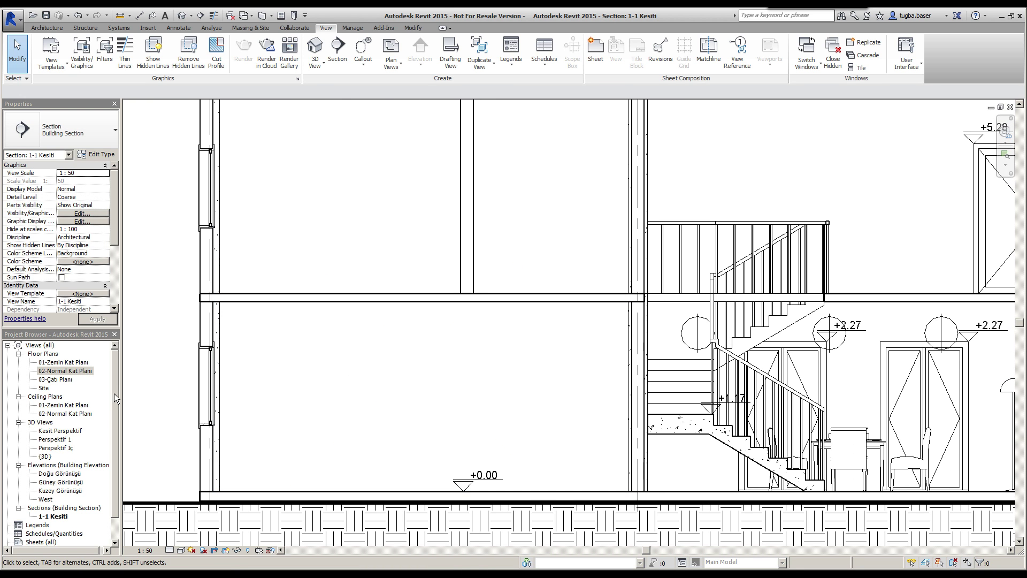
double_click(63, 362)
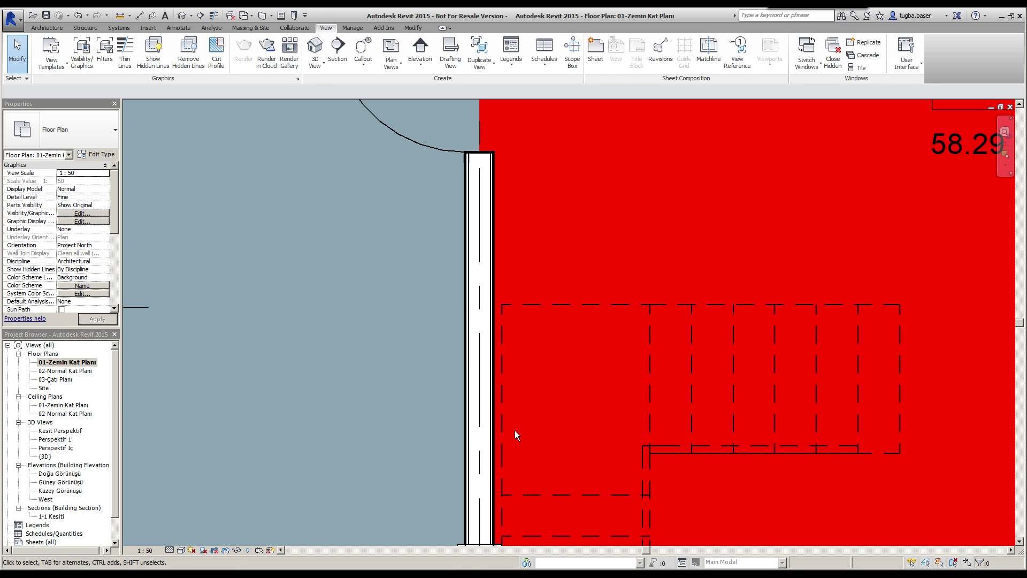
- Reopen 02-Normal Kat Planı and zoom into the red-cut walls beside the stairs
scroll(493, 290, up, 2)
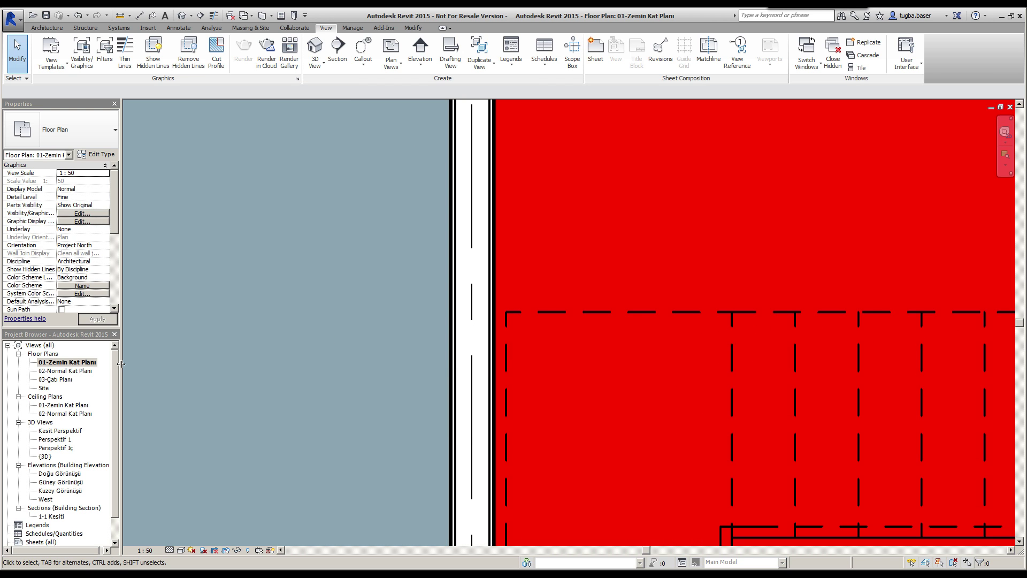
double_click(82, 371)
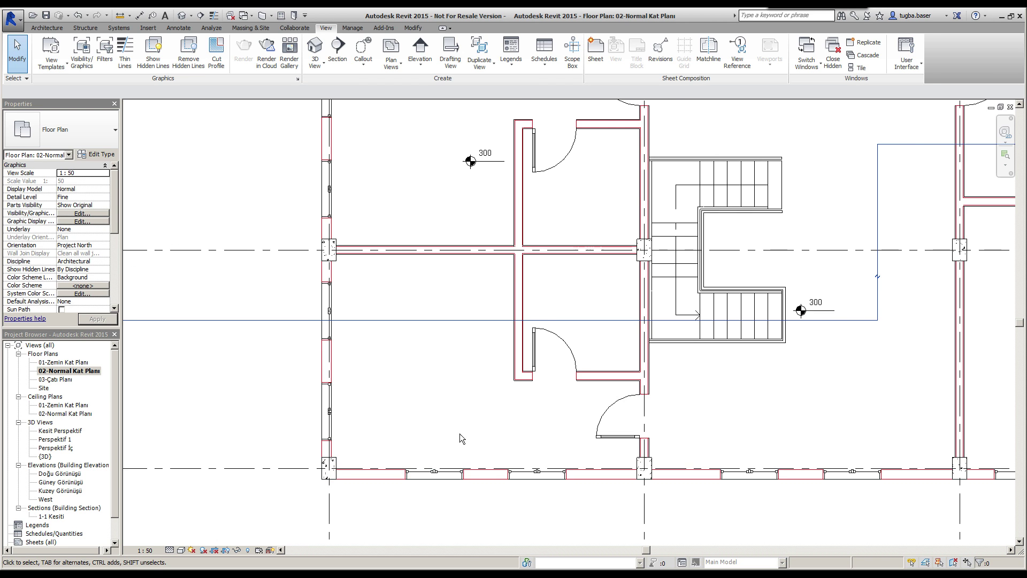
scroll(467, 417, up, 2)
middle_drag(467, 417, 339, 443)
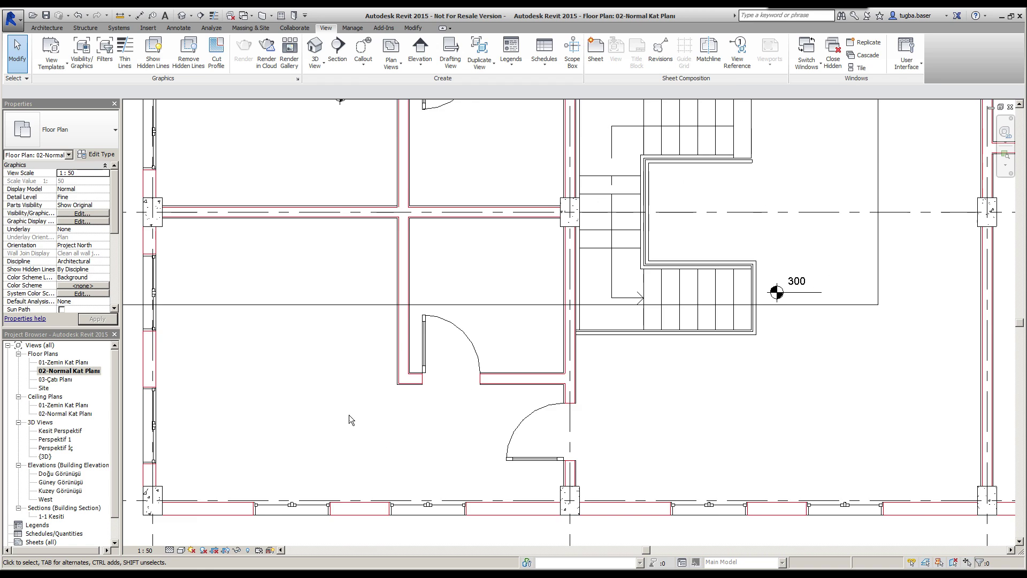
scroll(350, 416, up, 1)
scroll(351, 417, up, 1)
scroll(351, 417, up, 1)
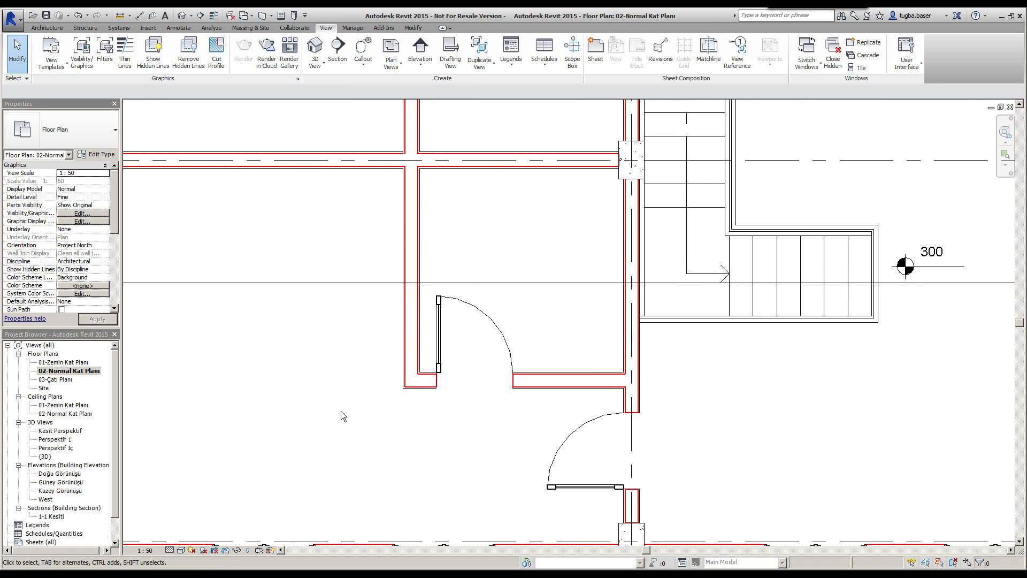
scroll(343, 416, up, 1)
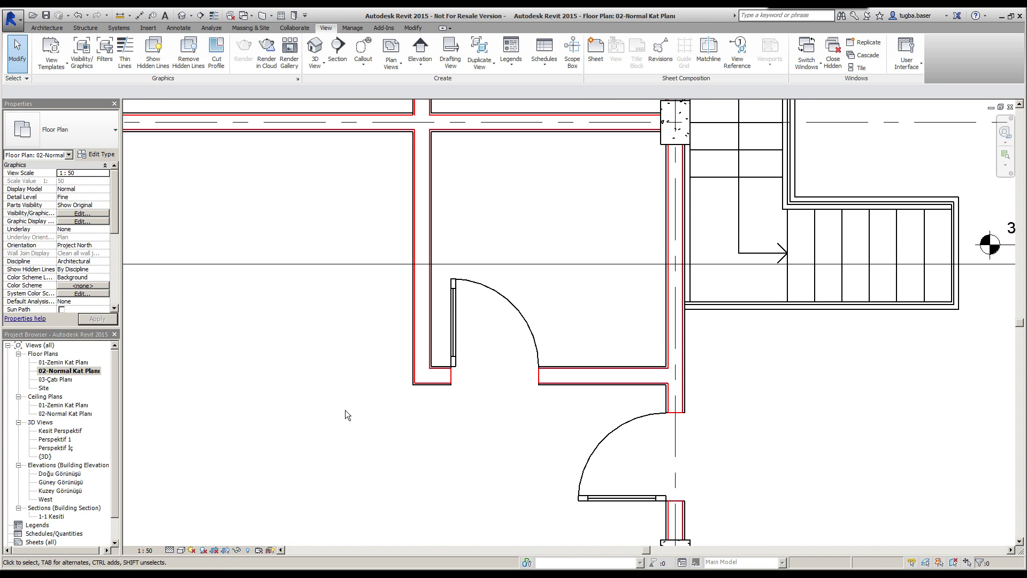